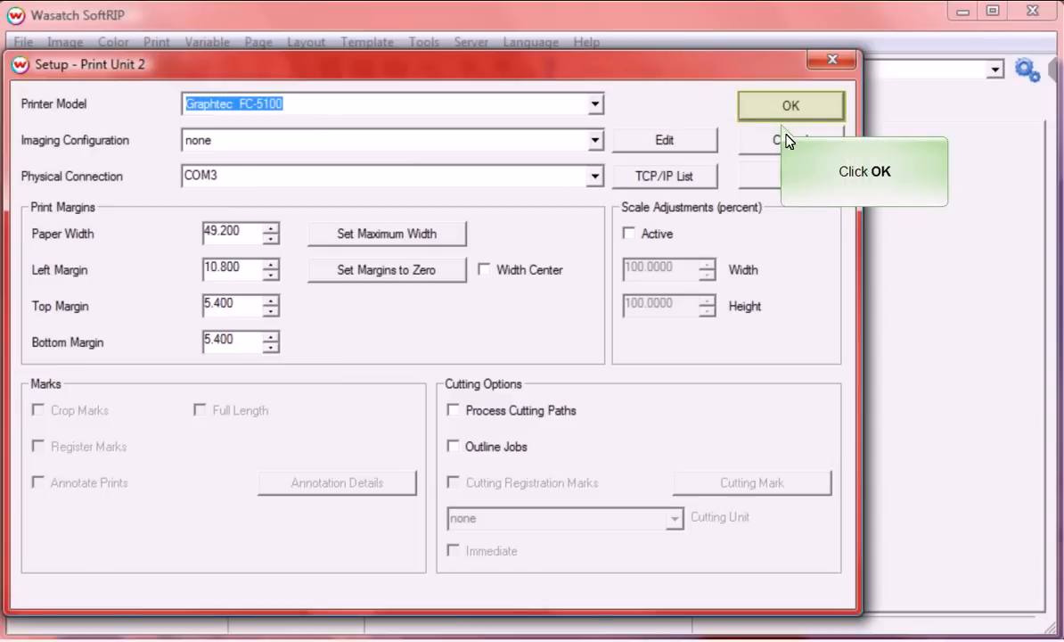
Step: Confirm Print Unit 2 as the Graphtec FC-5100 on COM3 and close its setup
{"action": "left_click", "coordinate": [804, 108]}
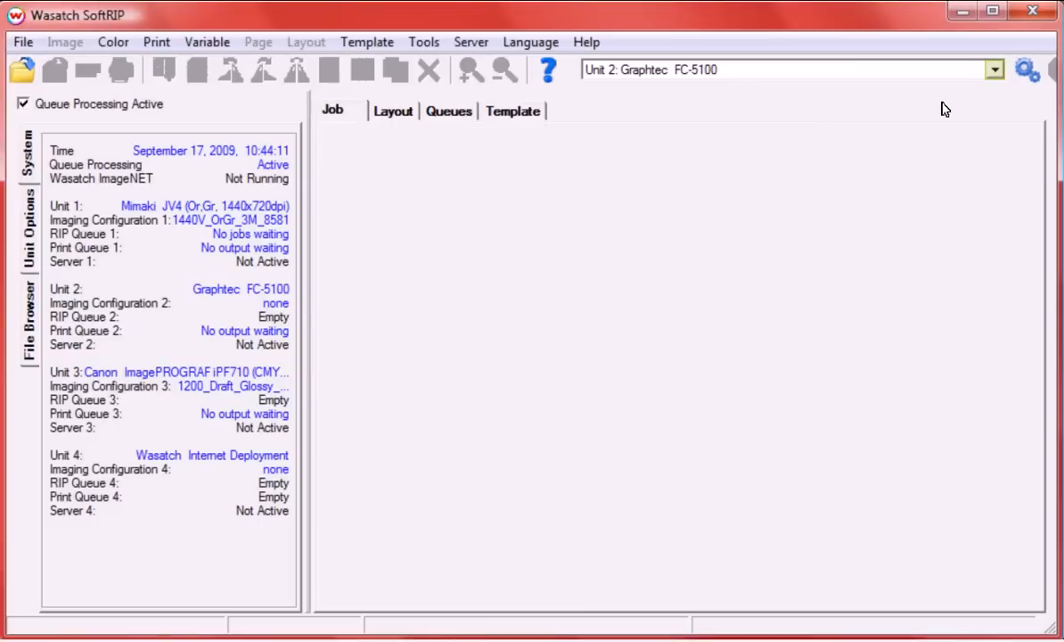
Step: Switch to Unit 1: Mimaki JV4 and open its Setup dialog
{"action": "left_click", "coordinate": [994, 72]}
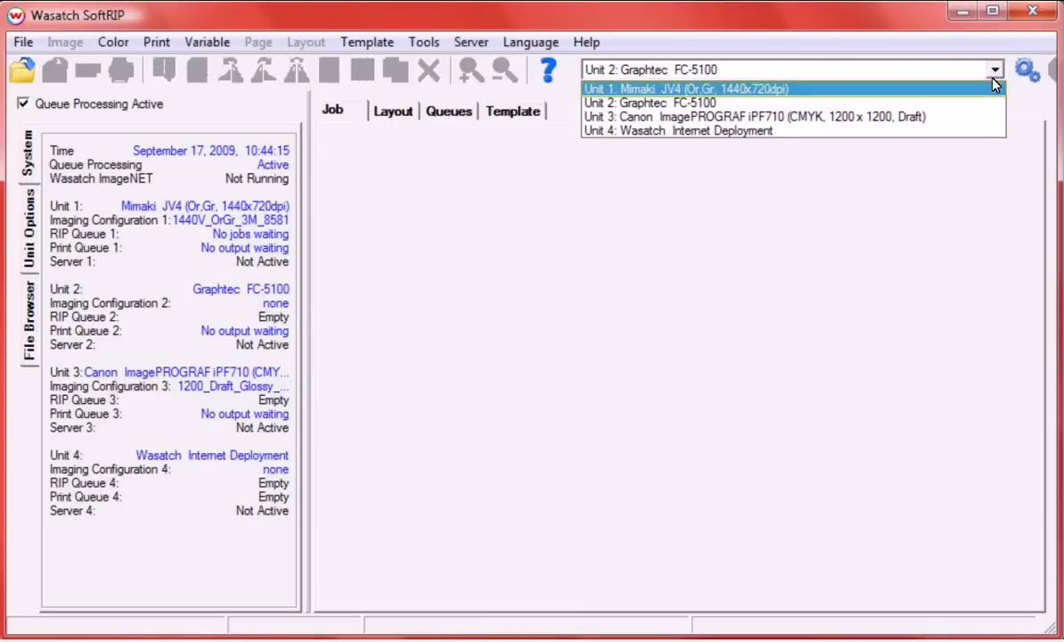
{"action": "left_click", "coordinate": [996, 87]}
{"action": "left_click", "coordinate": [1026, 73]}
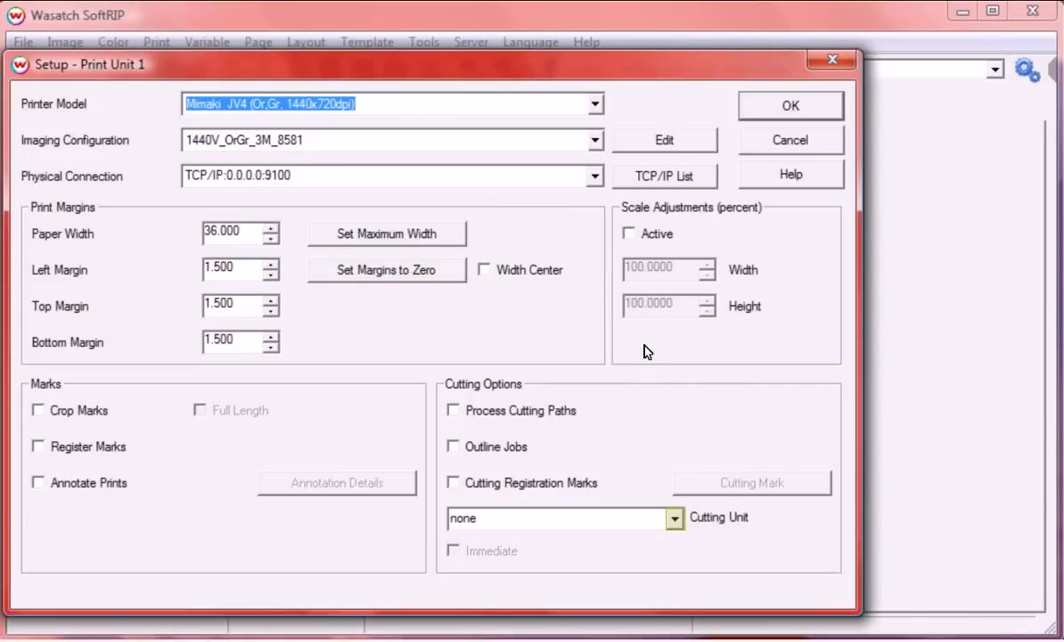
Step: Set Unit 2: Graphtec FC-5100 as cutting unit, enable registration marks with a chosen style, and save
{"action": "left_click", "coordinate": [674, 517]}
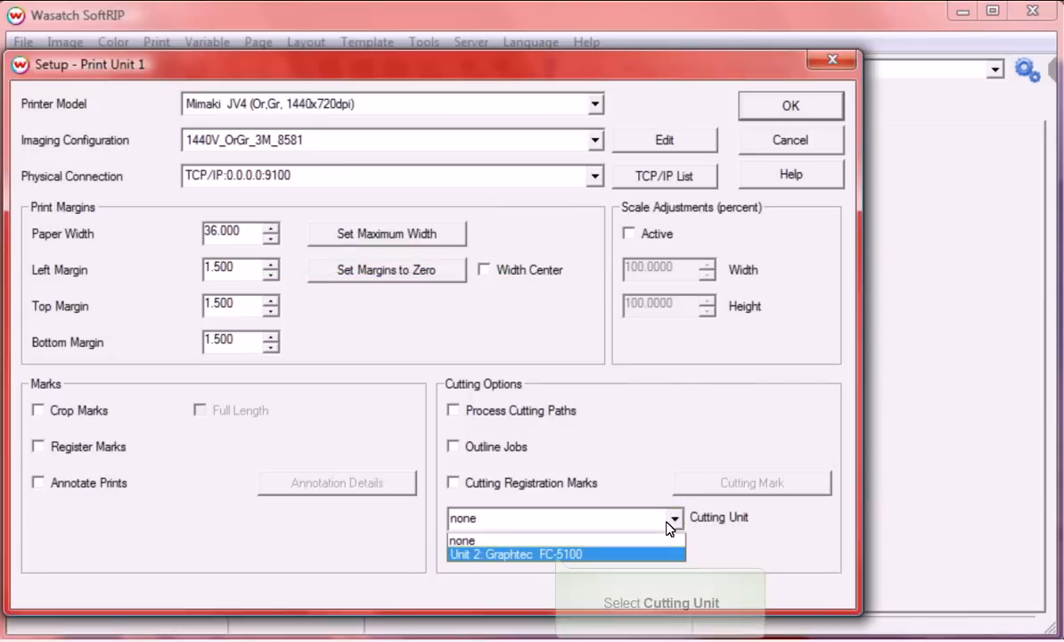
{"action": "left_click", "coordinate": [664, 552]}
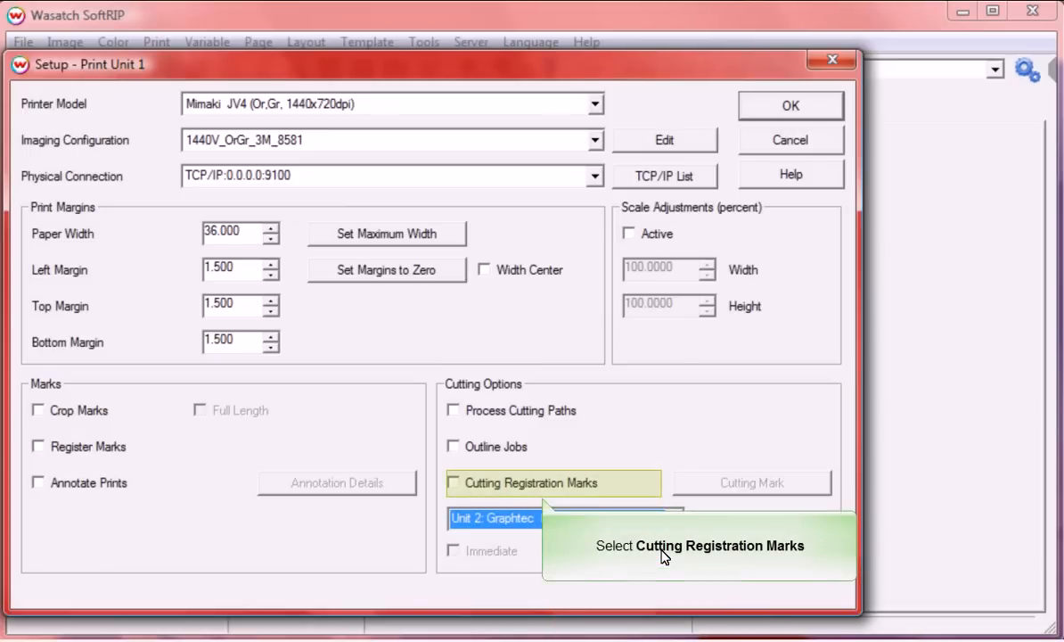
{"action": "left_click", "coordinate": [453, 483]}
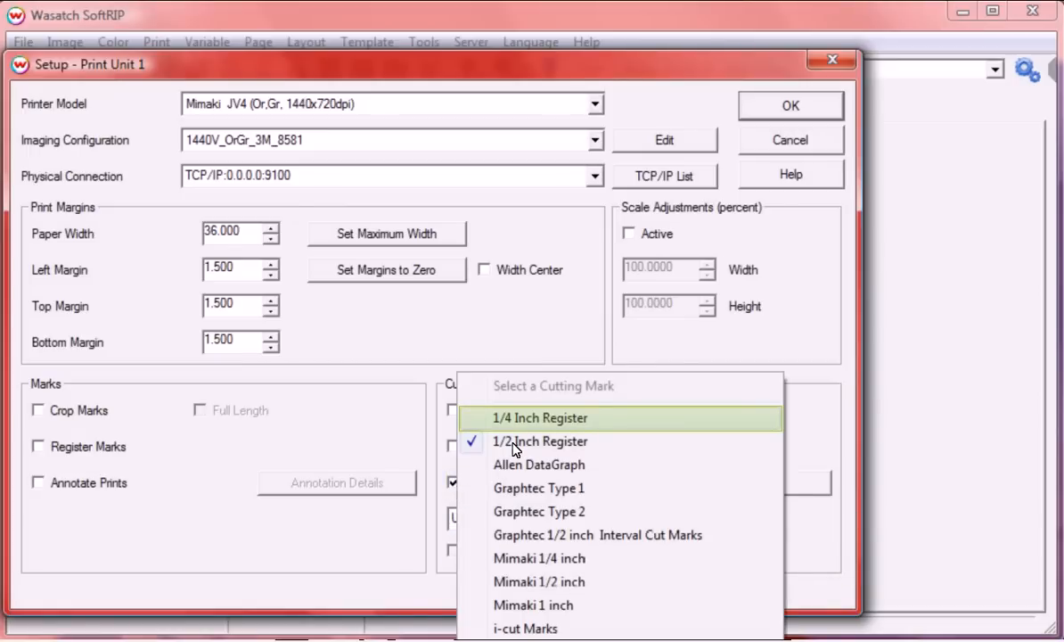
{"action": "left_click", "coordinate": [517, 418]}
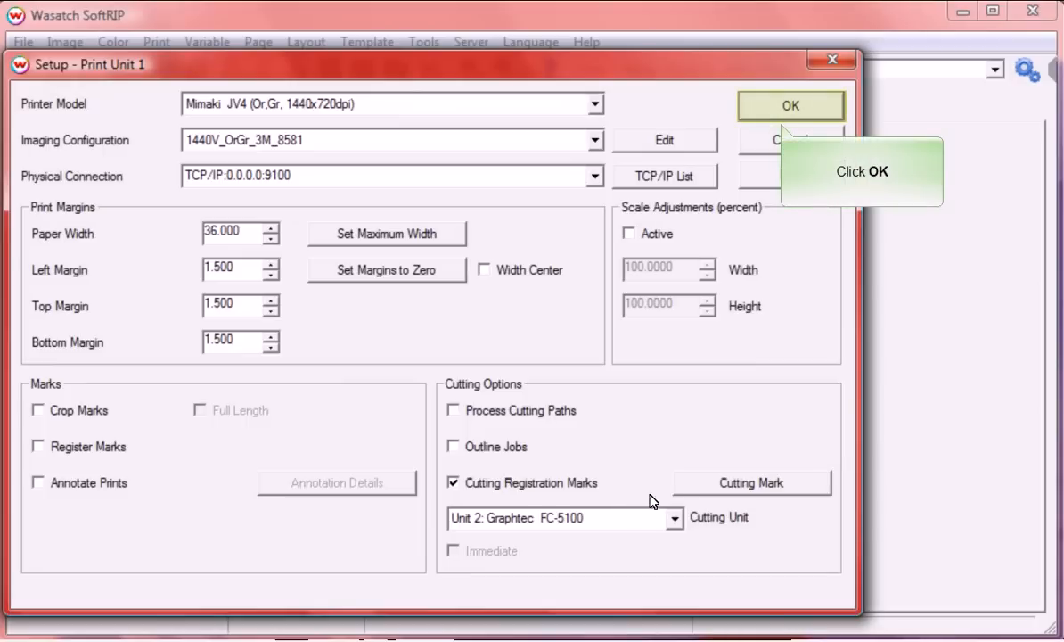
{"action": "left_click", "coordinate": [774, 108]}
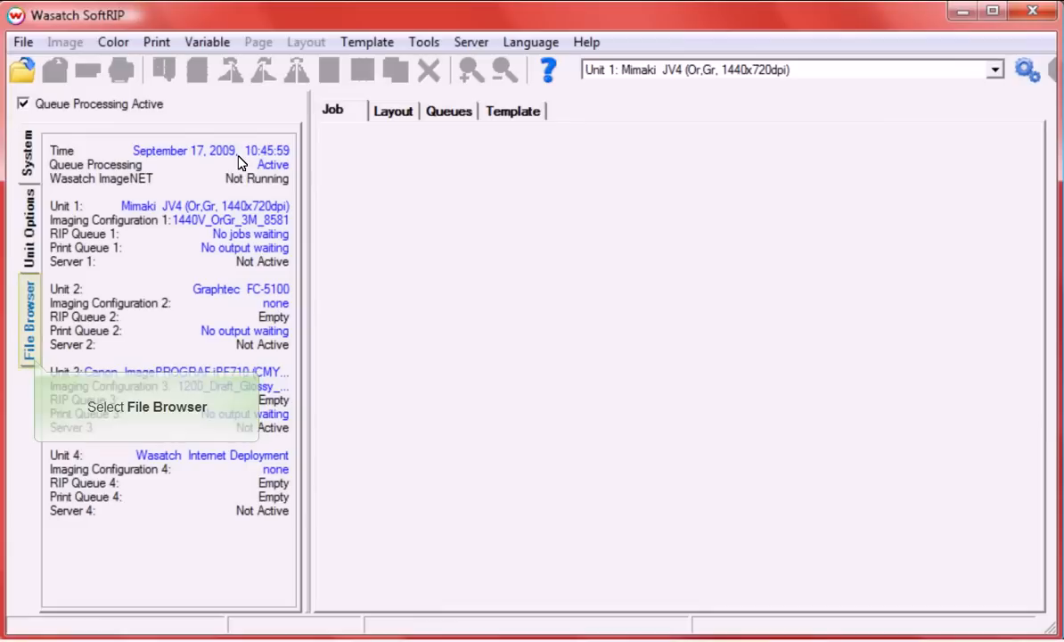
Step: Drag butterfly.jpg from the File Browser into the Job area
{"action": "left_click", "coordinate": [29, 303]}
{"action": "left_click_drag", "start_coordinate": [69, 351], "coordinate": [397, 417]}
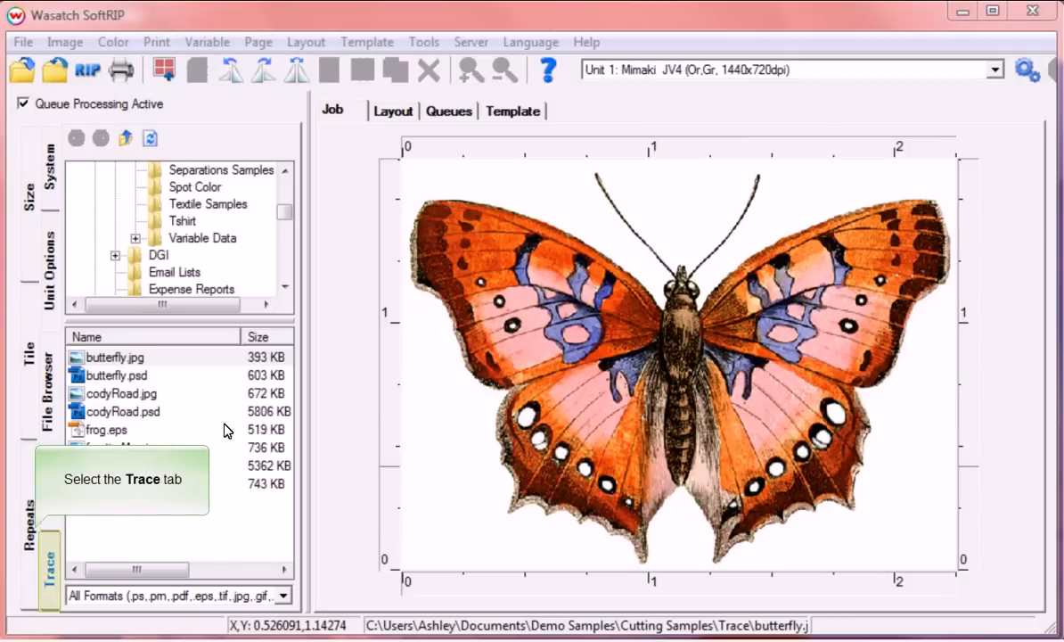
Step: In the Trace options, set the butterfly's white background as the trace background colour
{"action": "left_click", "coordinate": [46, 584]}
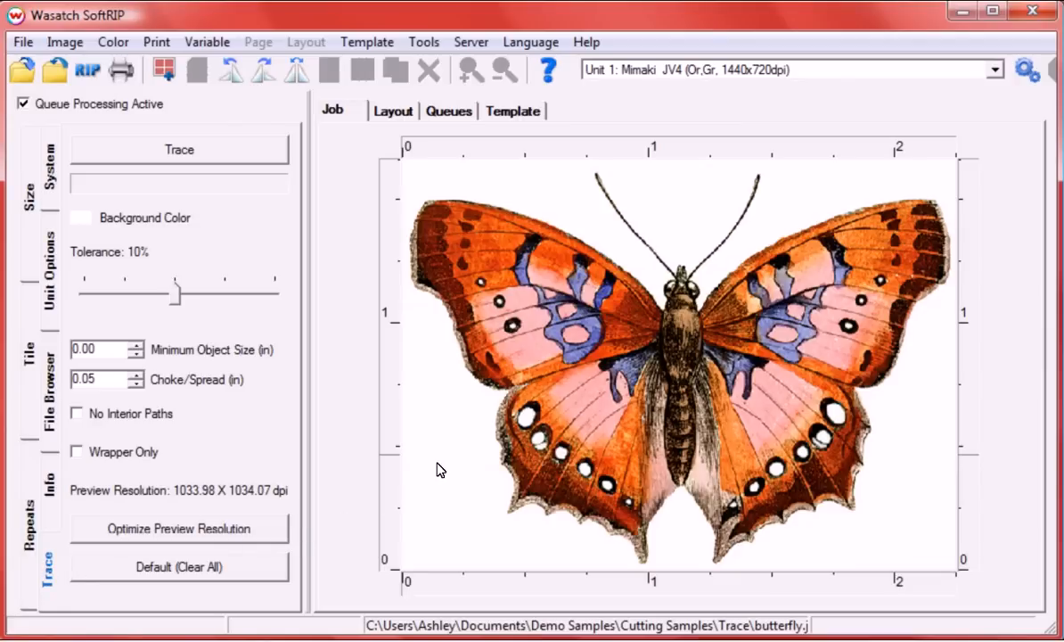
{"action": "right_click", "coordinate": [553, 200]}
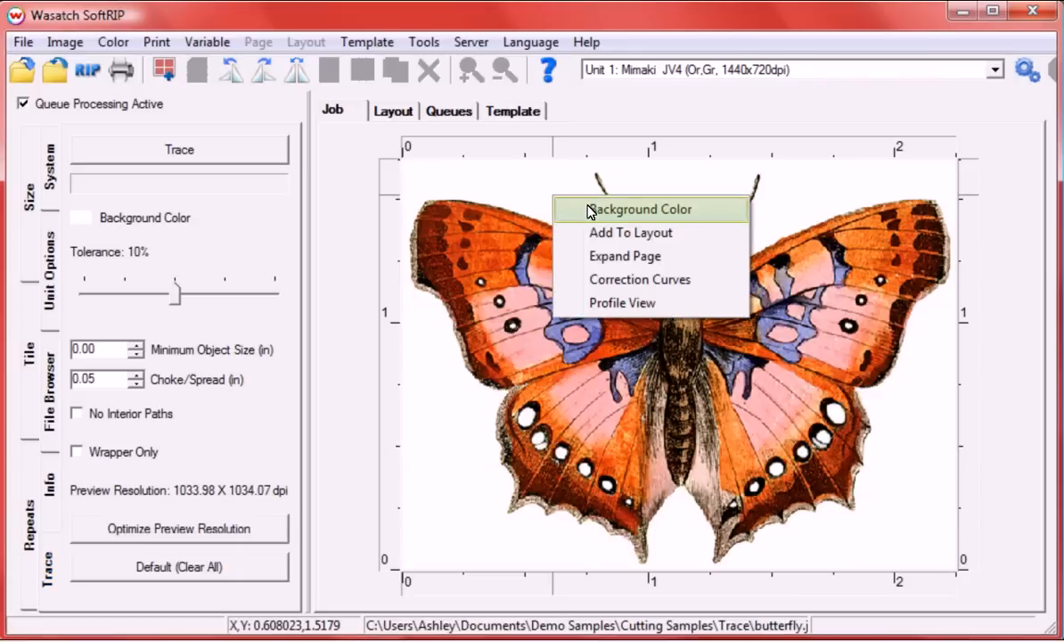
{"action": "left_click", "coordinate": [589, 213]}
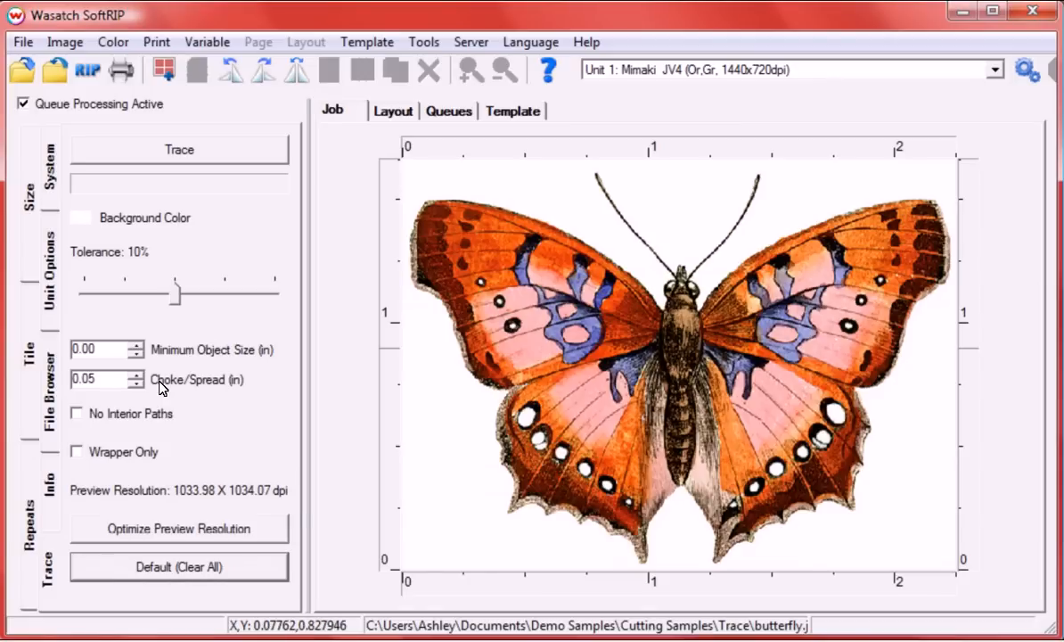
Step: Trace the butterfly with No Interior Paths, retrace with Wrapper Only, then optimize preview resolution
{"action": "left_click", "coordinate": [78, 414]}
{"action": "left_click", "coordinate": [194, 153]}
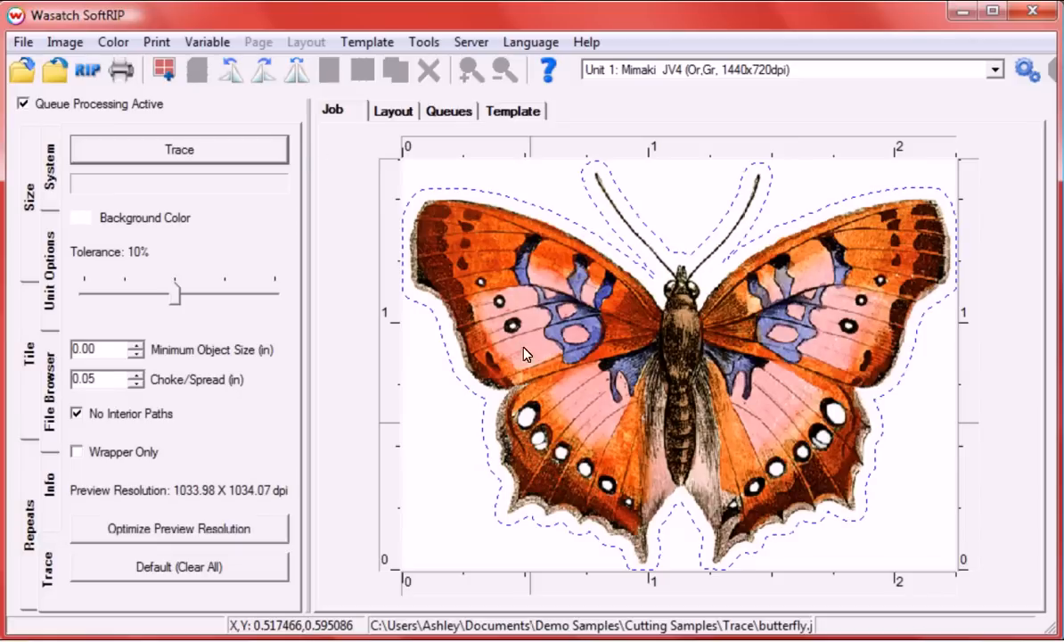
{"action": "left_click", "coordinate": [77, 453]}
{"action": "left_click", "coordinate": [174, 156]}
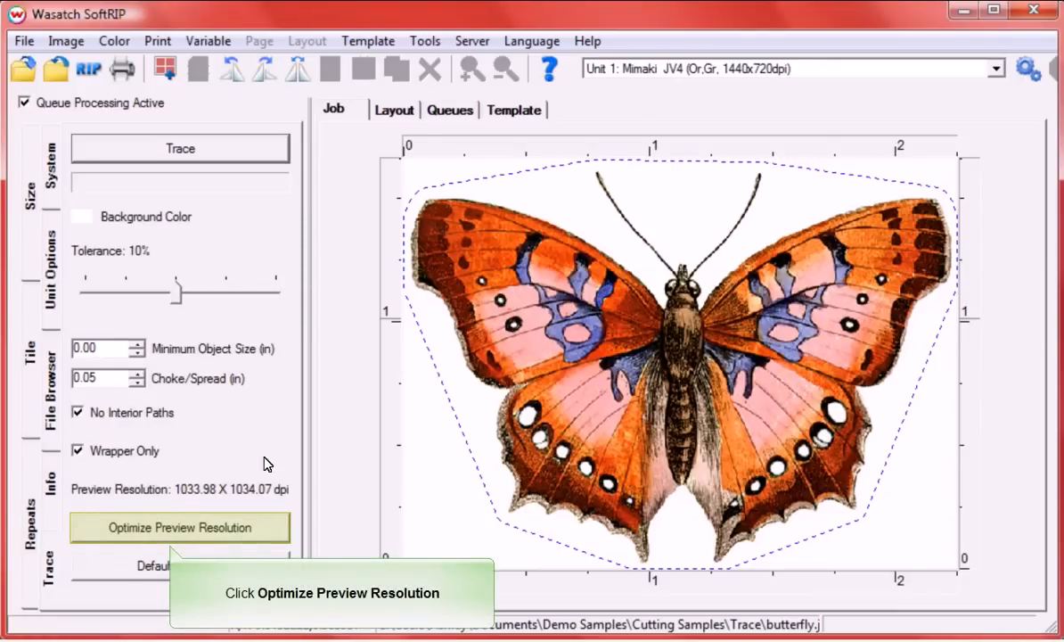
{"action": "left_click", "coordinate": [262, 536]}
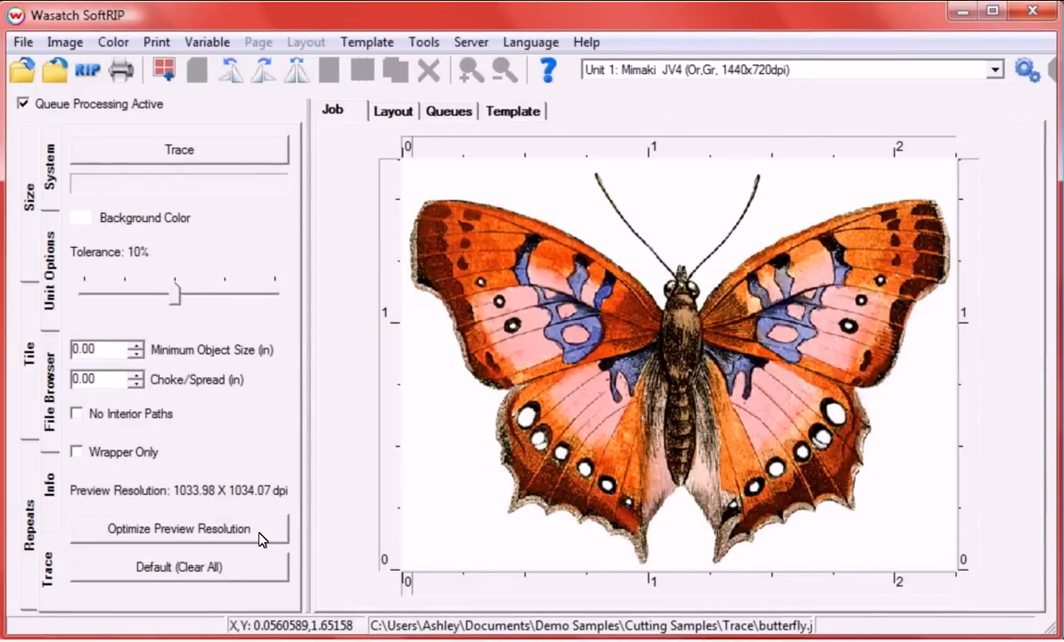
Step: After a trial region trace, reset defaults and trace an outer-only contour with 0.05 in spread
{"action": "left_click_drag", "start_coordinate": [404, 160], "coordinate": [667, 356]}
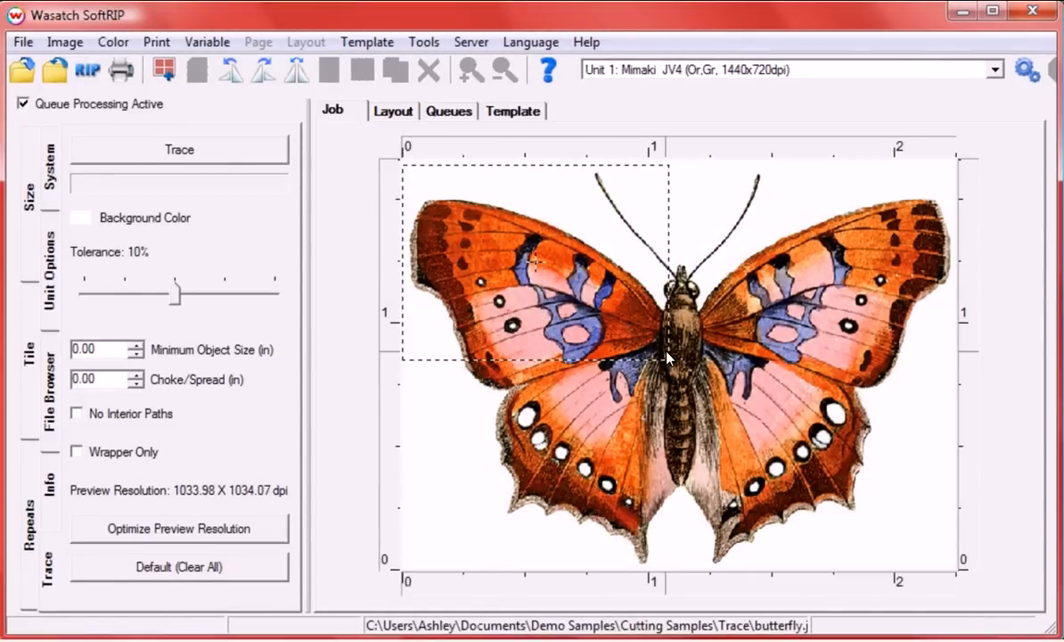
{"action": "left_click", "coordinate": [234, 156]}
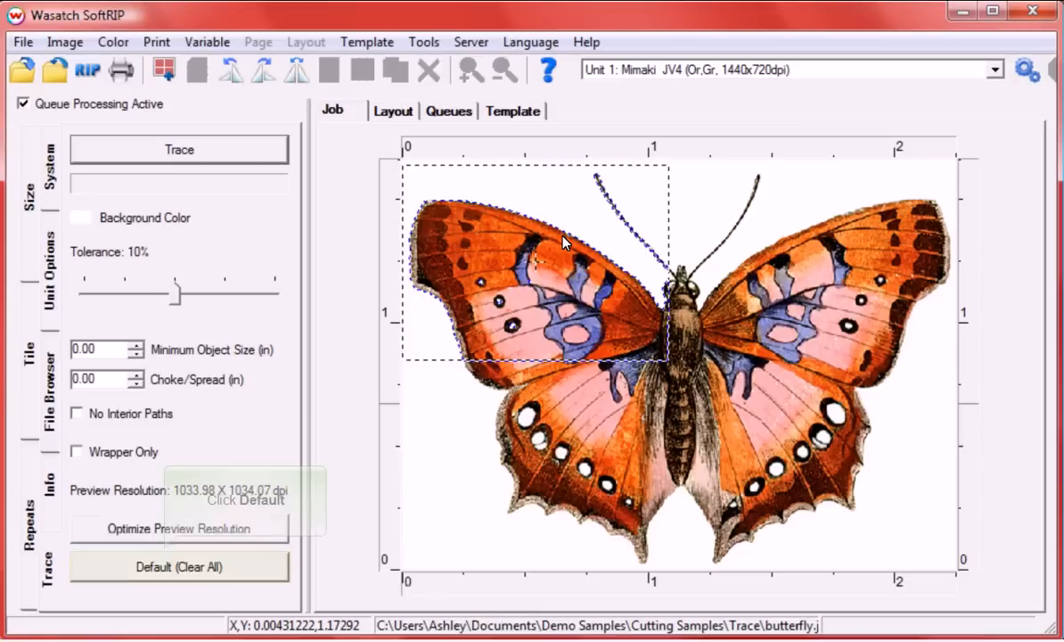
{"action": "left_click", "coordinate": [220, 569]}
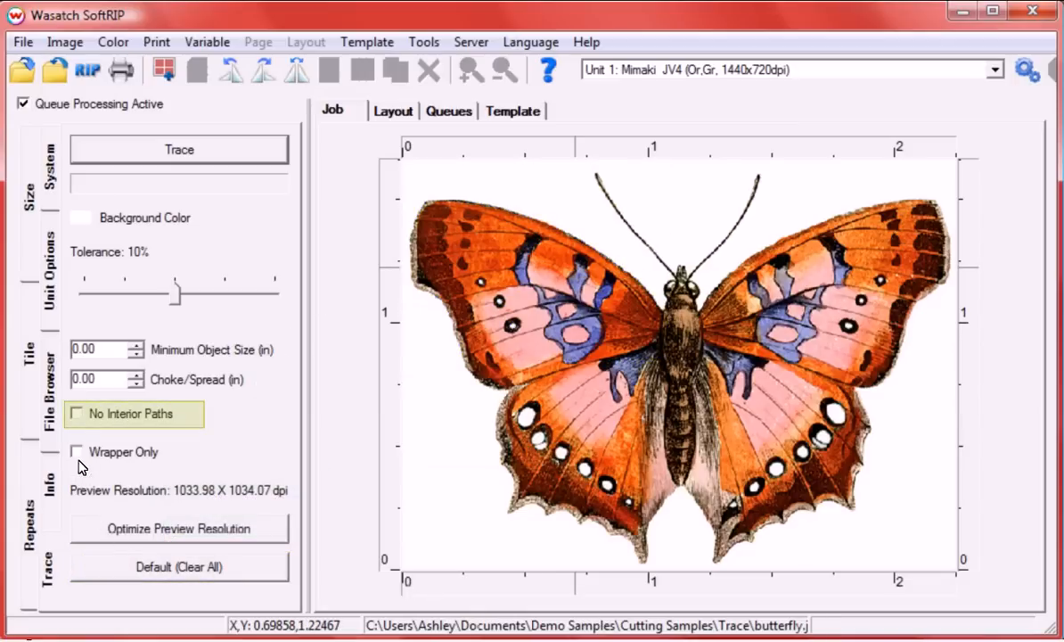
{"action": "left_click", "coordinate": [76, 414]}
{"action": "left_click", "coordinate": [99, 378]}
{"action": "type", "text": "0.05"}
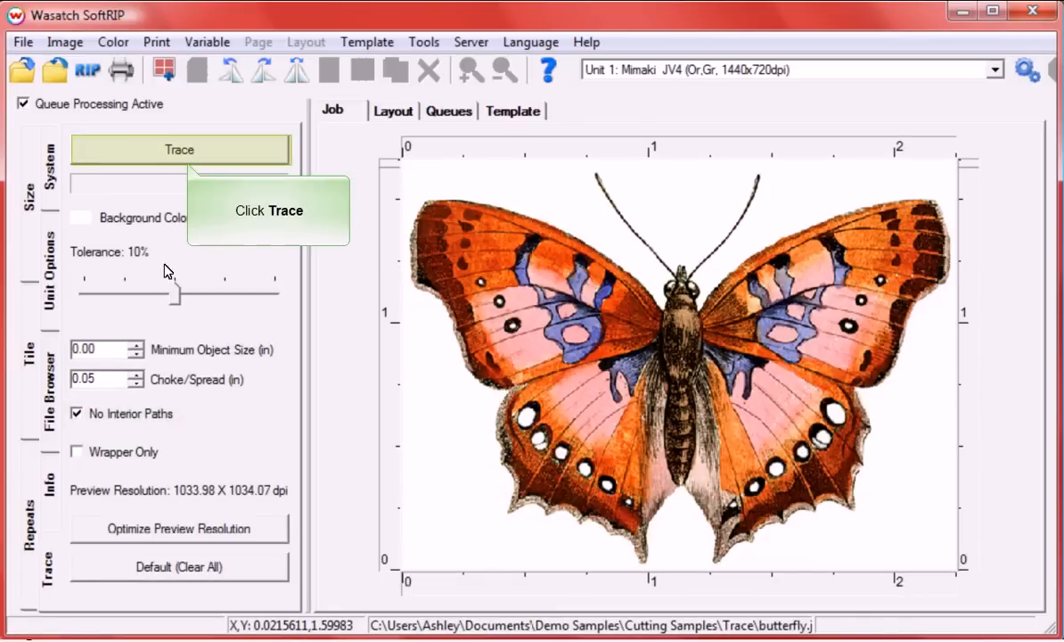
{"action": "left_click", "coordinate": [163, 148]}
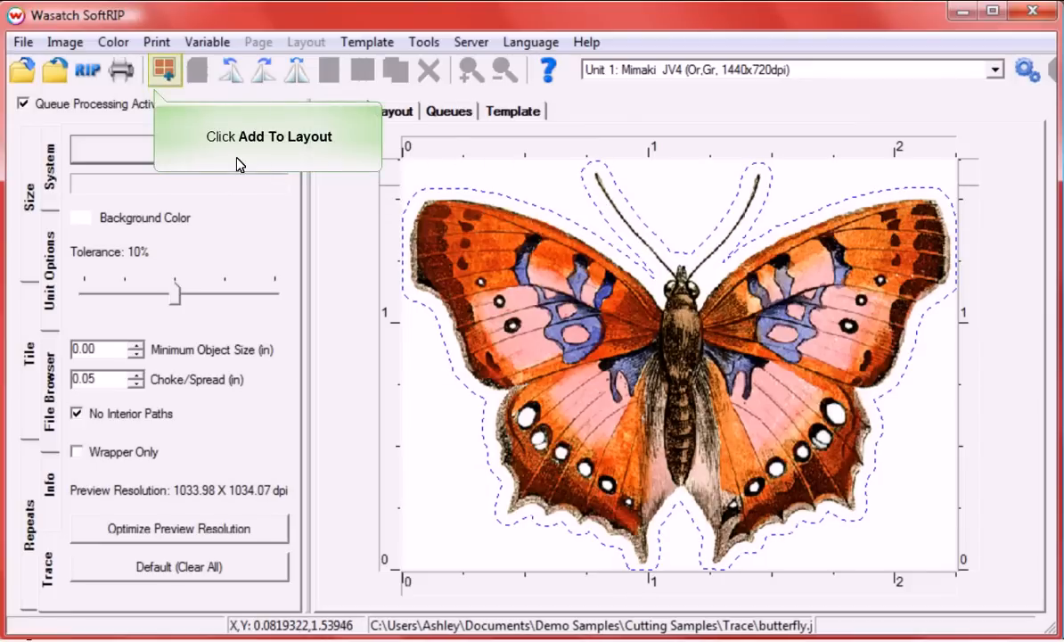
Step: Add the butterfly to the layout plus 10 copies, then RIP and print the 11-copy layout
{"action": "left_click", "coordinate": [163, 71]}
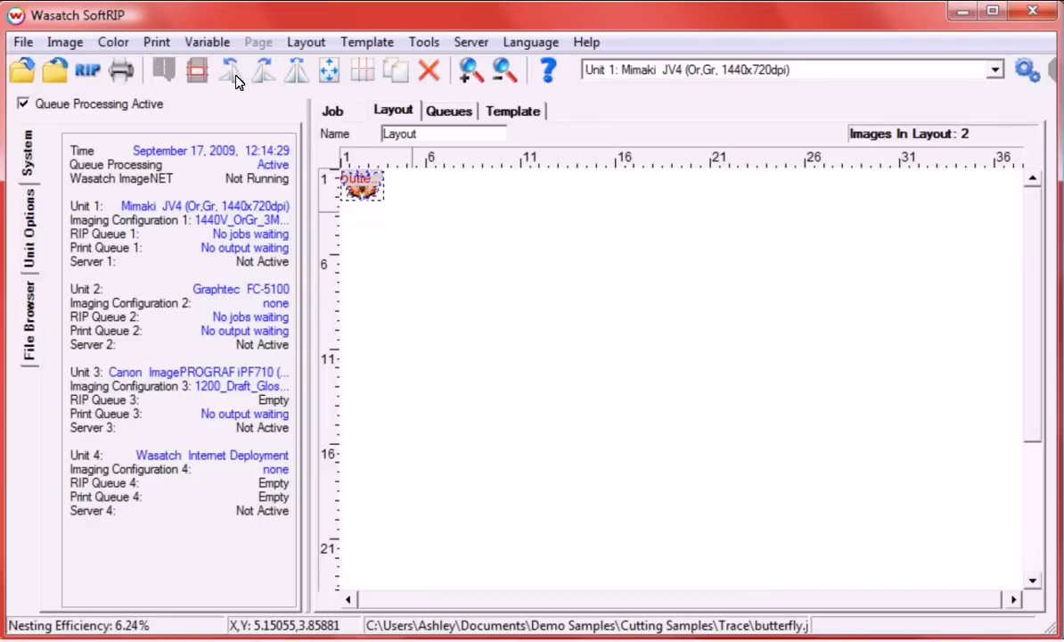
{"action": "right_click", "coordinate": [365, 189]}
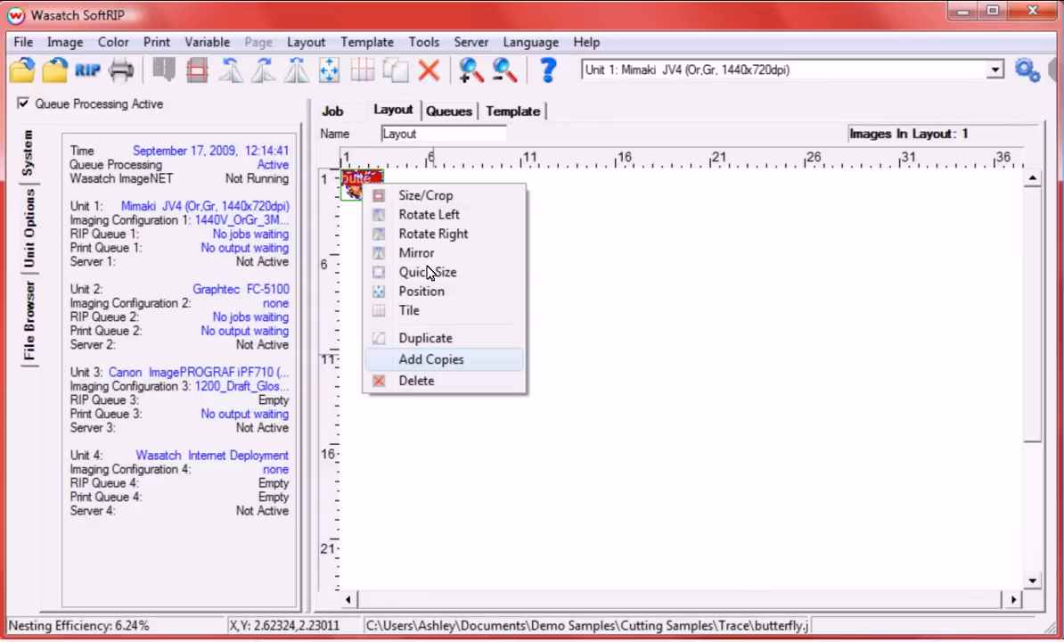
{"action": "left_click", "coordinate": [437, 359]}
{"action": "type", "text": "0"}
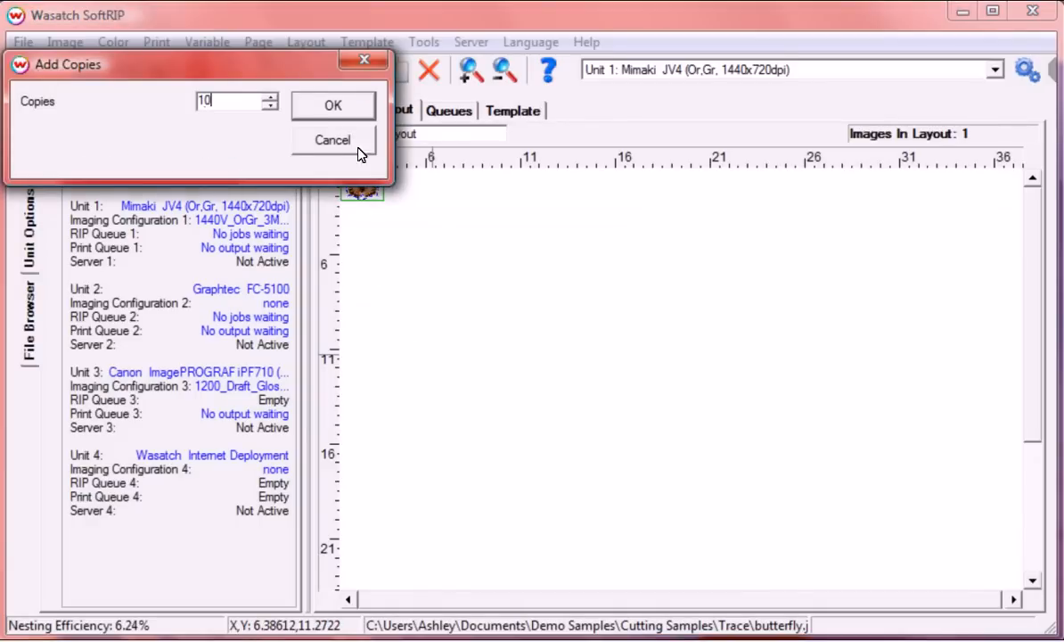
{"action": "left_click", "coordinate": [358, 110]}
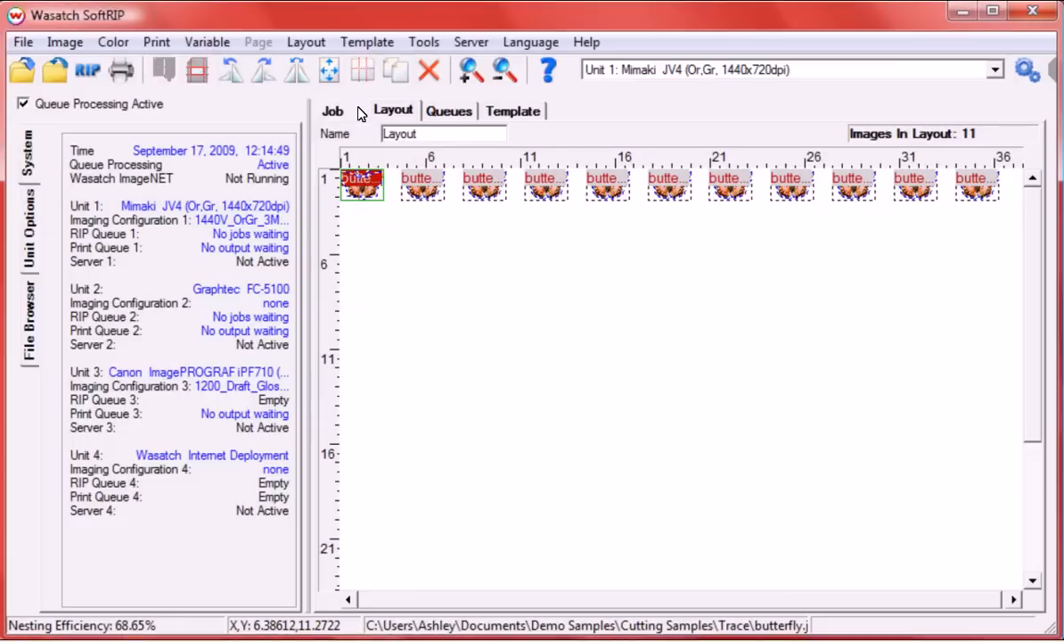
{"action": "left_click", "coordinate": [162, 42]}
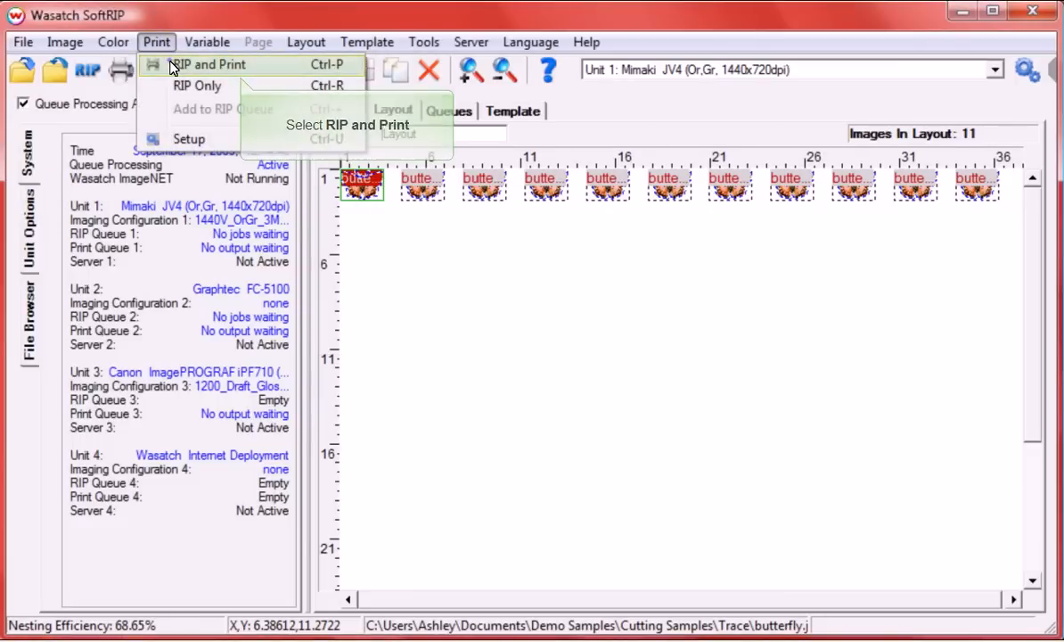
{"action": "left_click", "coordinate": [174, 66]}
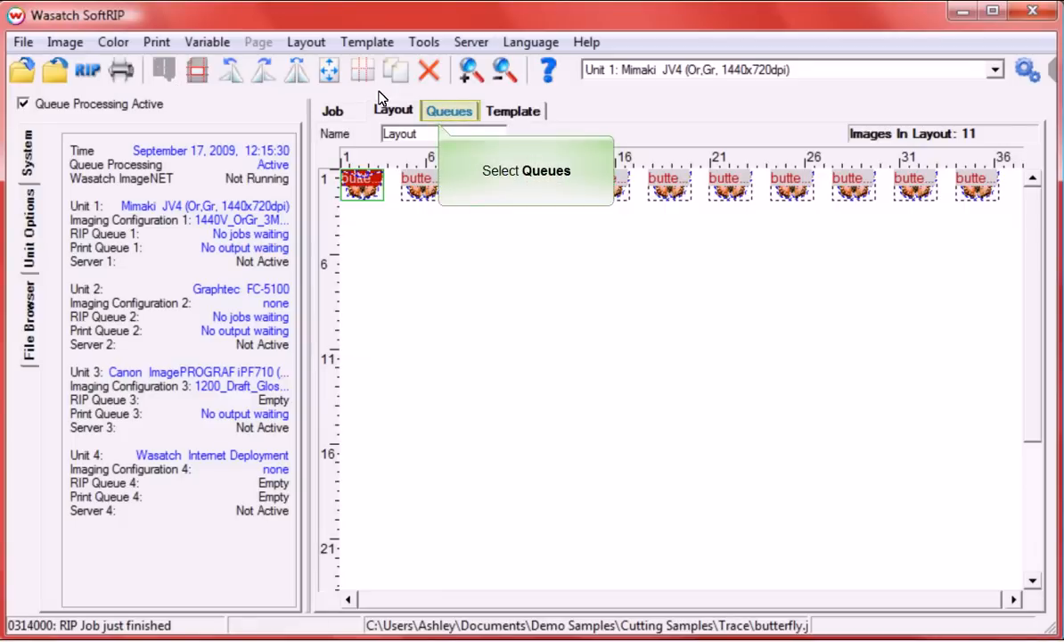
Step: Show Print Unit 2's queues, preview the 11-outline Cut_Path_From:0312000_Layout job, and reselect it
{"action": "left_click", "coordinate": [450, 112]}
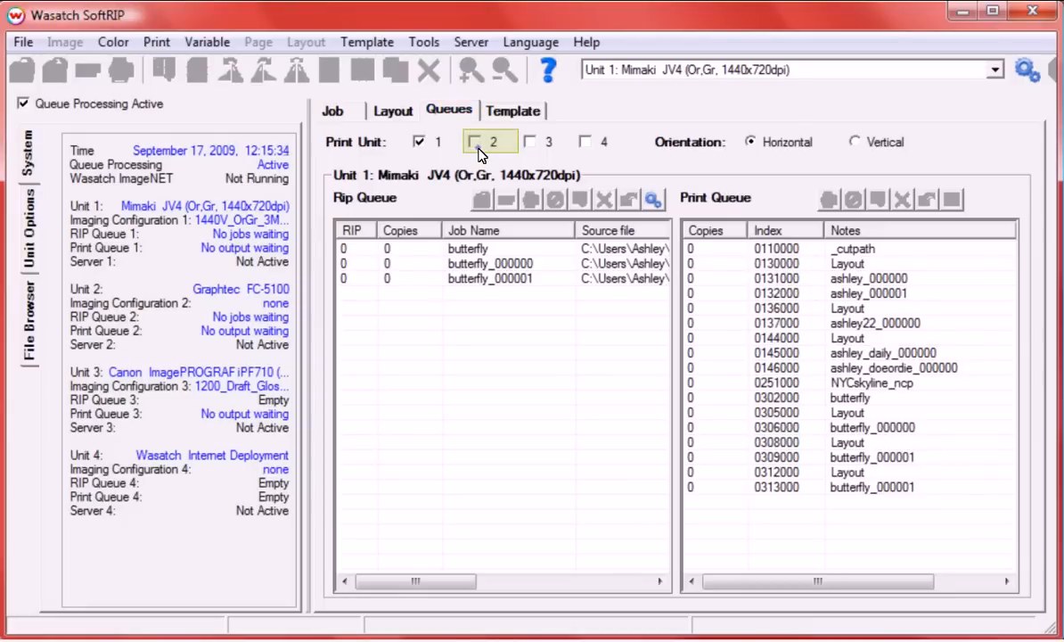
{"action": "left_click", "coordinate": [477, 143]}
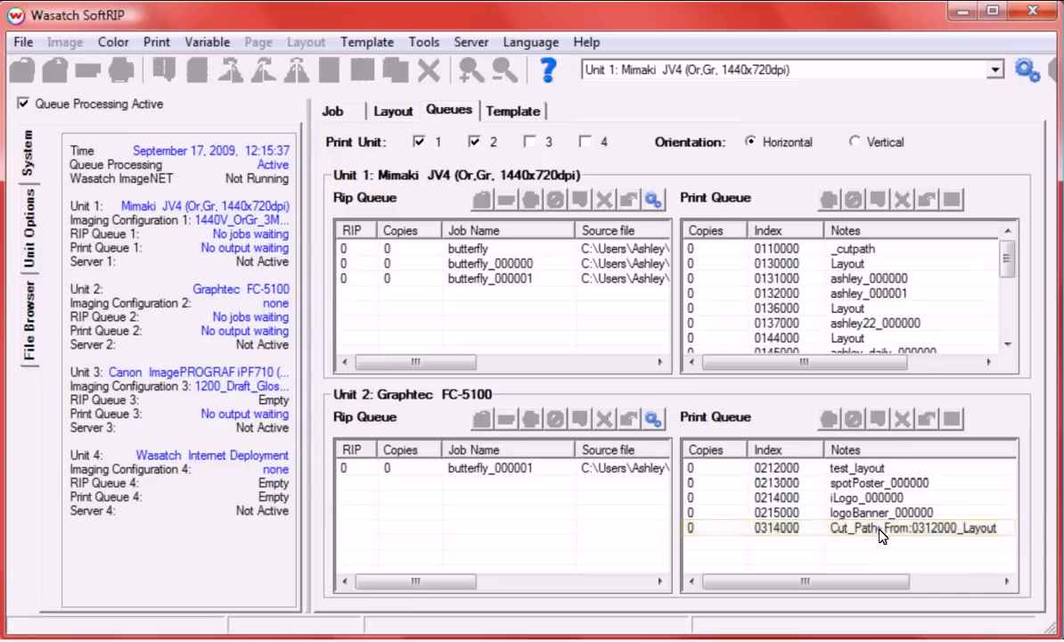
{"action": "left_click", "coordinate": [822, 527]}
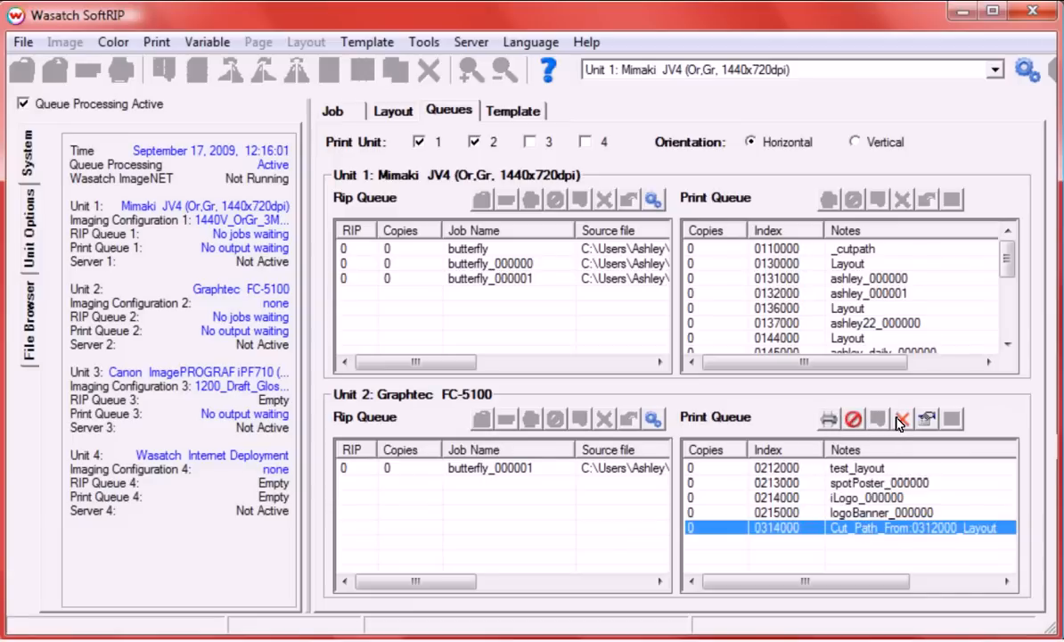
{"action": "left_click", "coordinate": [925, 419]}
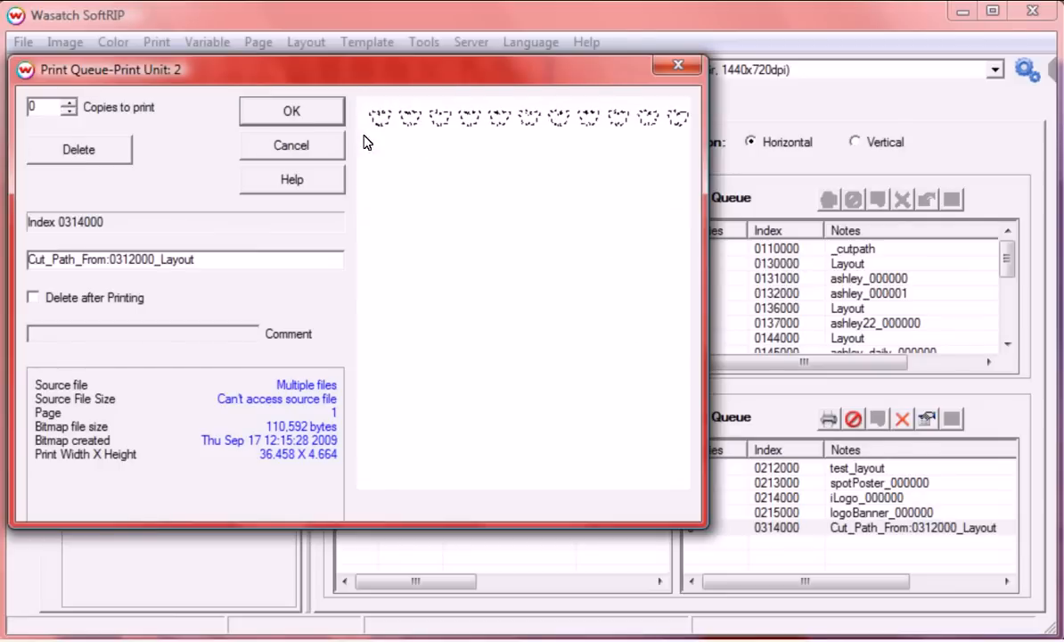
{"action": "left_click", "coordinate": [294, 112]}
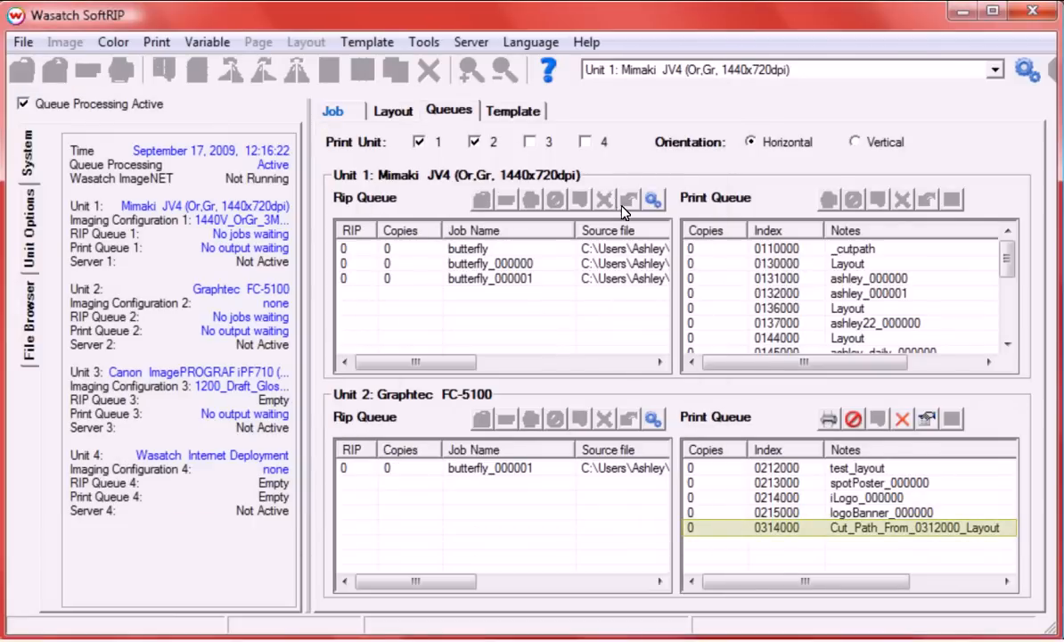
{"action": "left_click", "coordinate": [745, 530]}
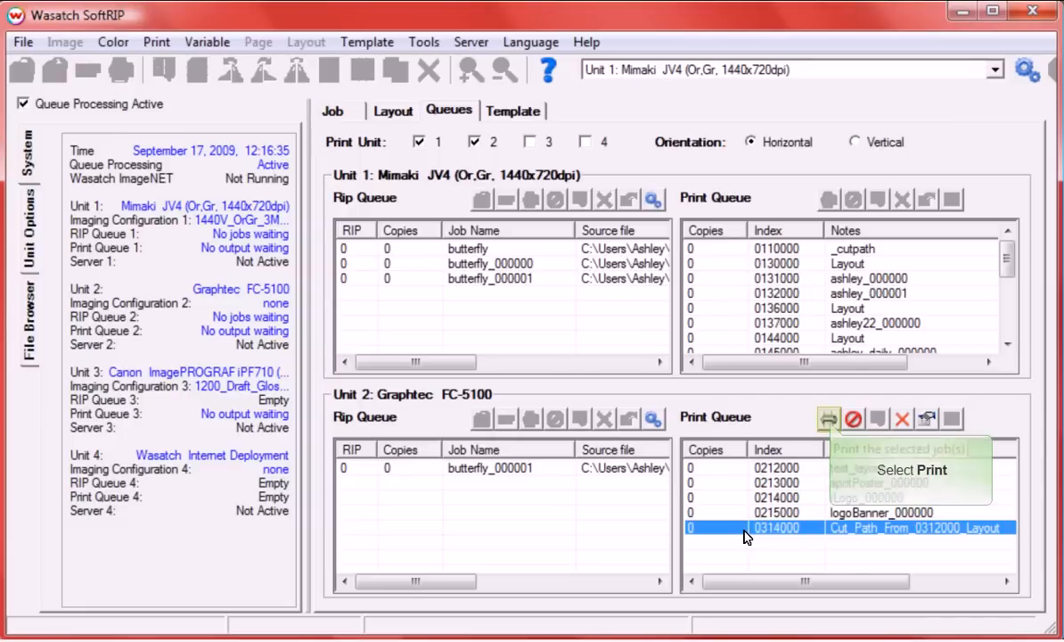